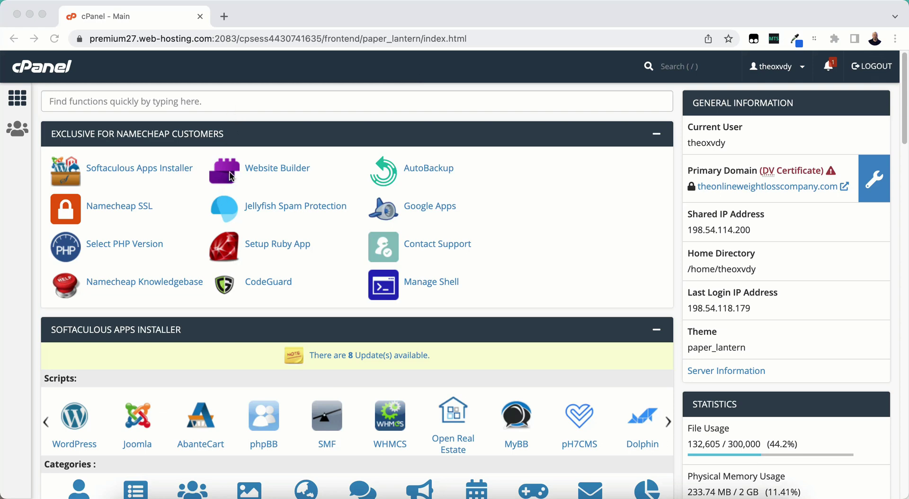
Search the cPanel functions for "ssl" and open the SSL/TLS manager.
scroll(217, 259, "down", 2)
scroll(216, 259, "down", 20)
scroll(214, 257, "up", 20)
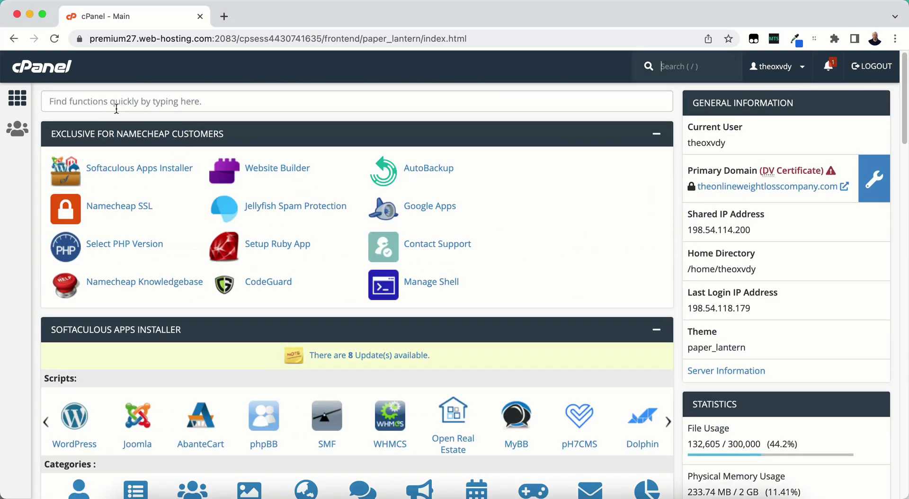
left_click(165, 101)
type("ssl")
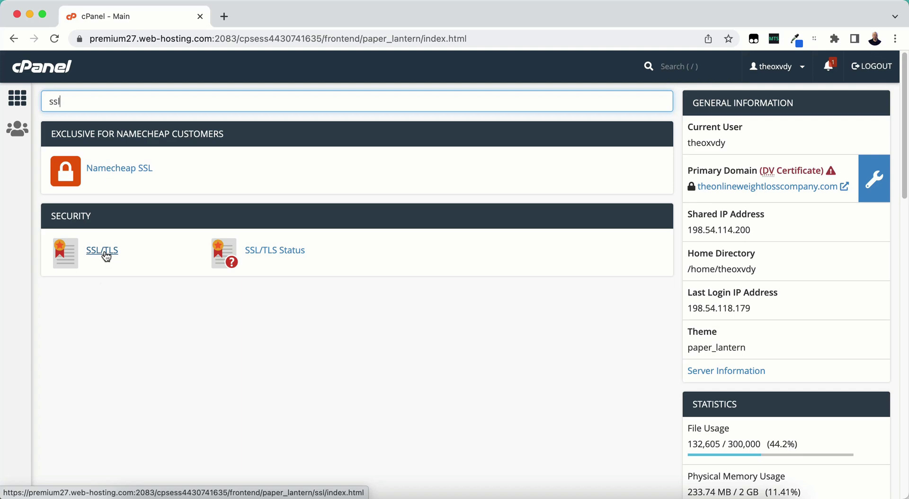
left_click(106, 255)
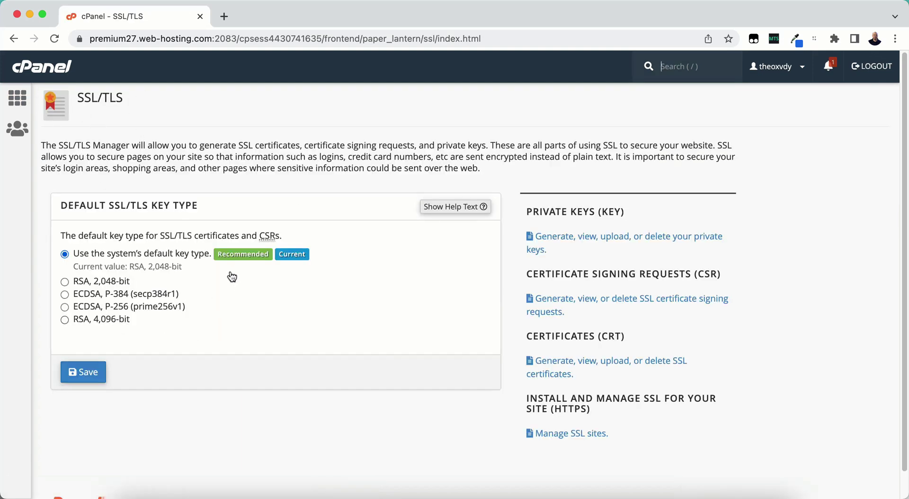
Open the Manage SSL sites page and select theonlineweightlosscompany.com as the domain for the SSL website installation.
scroll(232, 277, "down", 1)
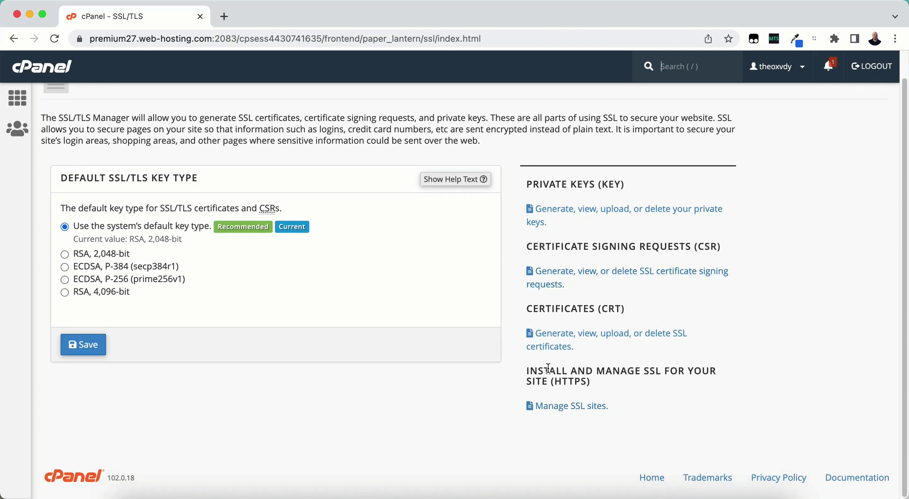
left_click(550, 408)
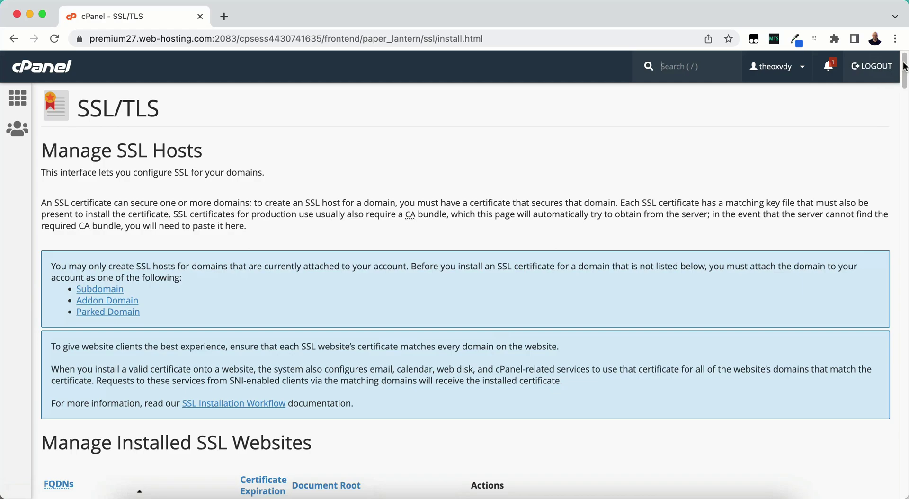
left_click_drag(904, 71, 905, 446)
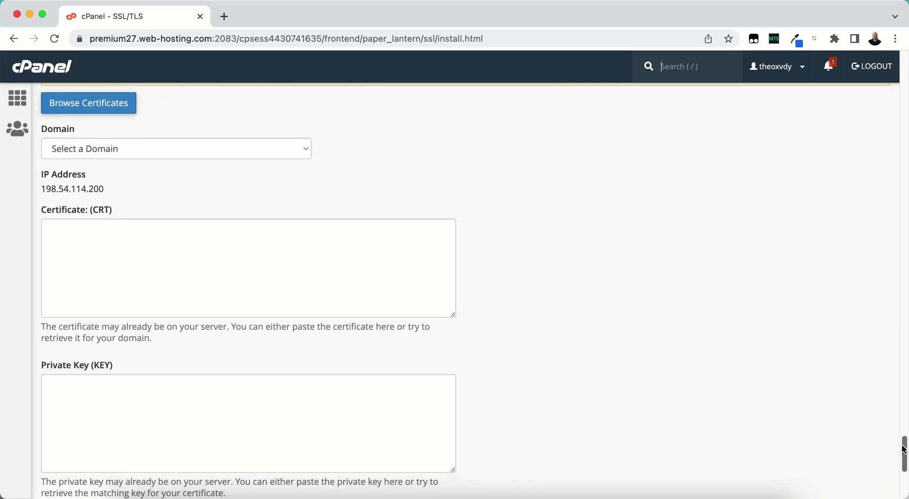
scroll(583, 257, "up", 3)
scroll(454, 242, "down", 1)
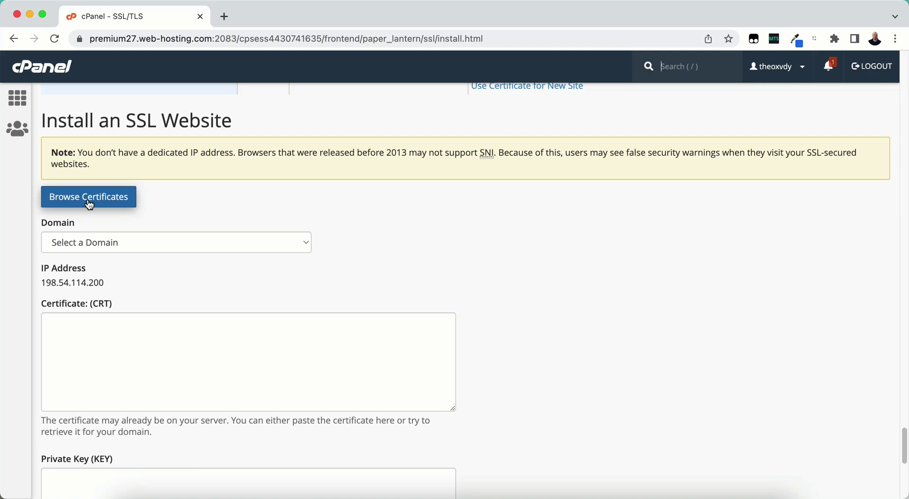
left_click(88, 242)
scroll(109, 376, "down", 10)
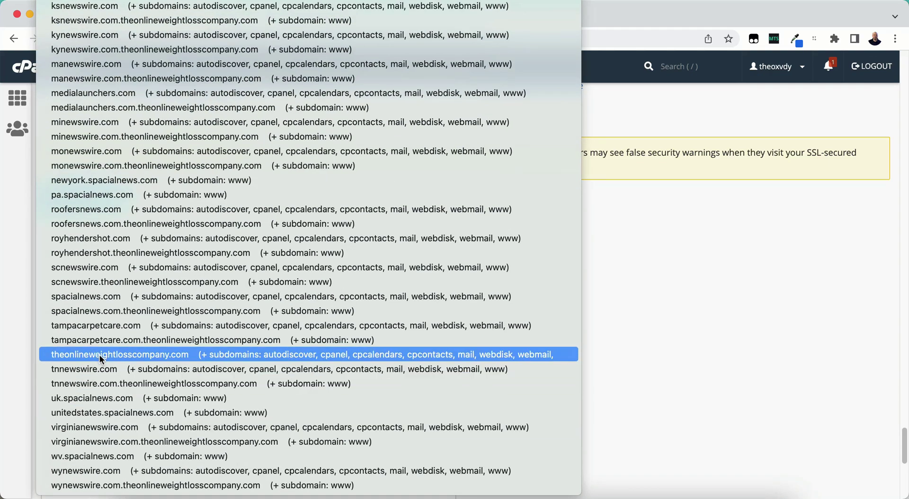
left_click(99, 354)
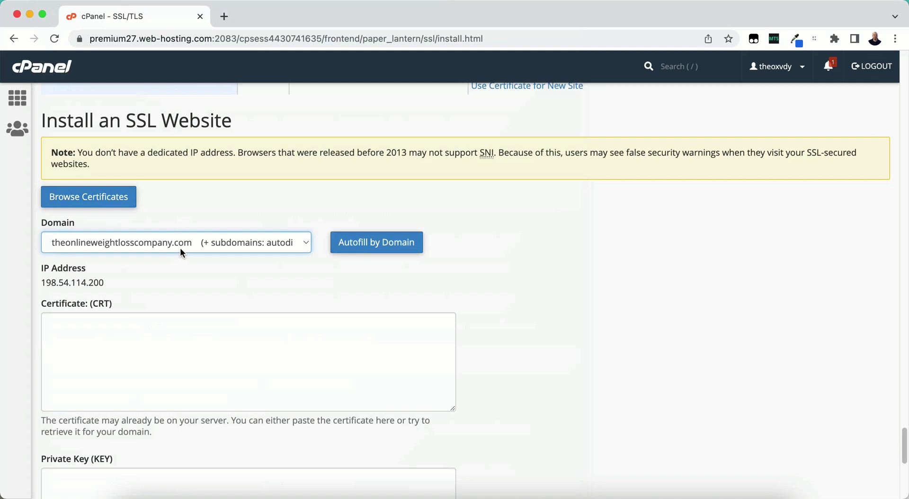
Switch to Finder and open the theonlineweightlosscompany.com folder in Downloads that holds the certificate files.
left_click(167, 335)
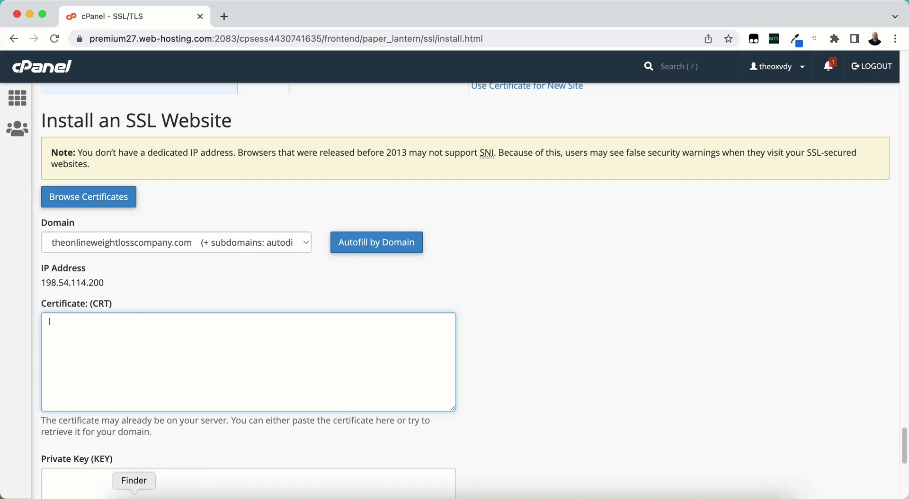
left_click(133, 494)
double_click(716, 163)
left_click_drag(433, 102, 461, 60)
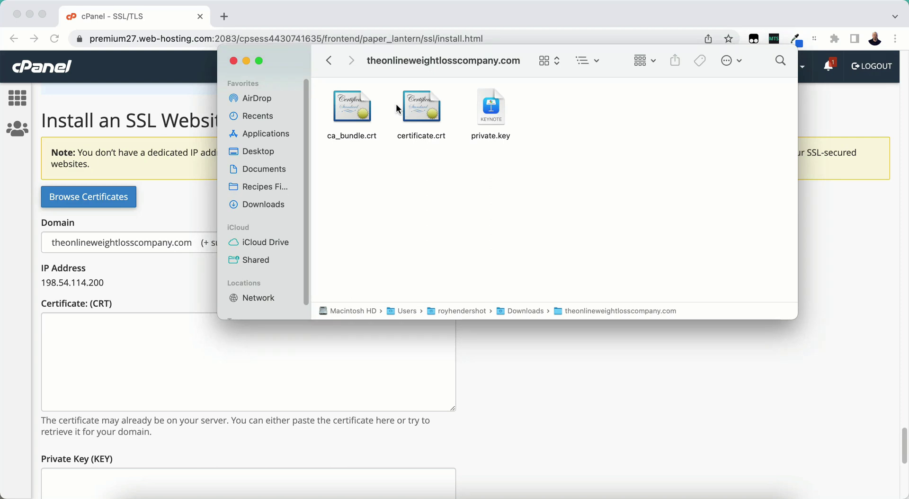
Open ca_bundle.crt with TextEdit, select its whole text and return to the Certificate (CRT) field in the browser.
right_click(344, 114)
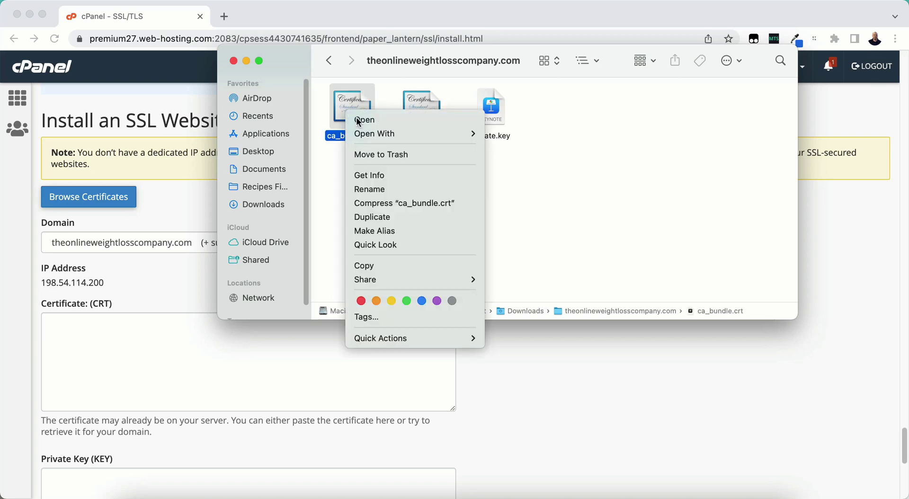
mouse_move(378, 134)
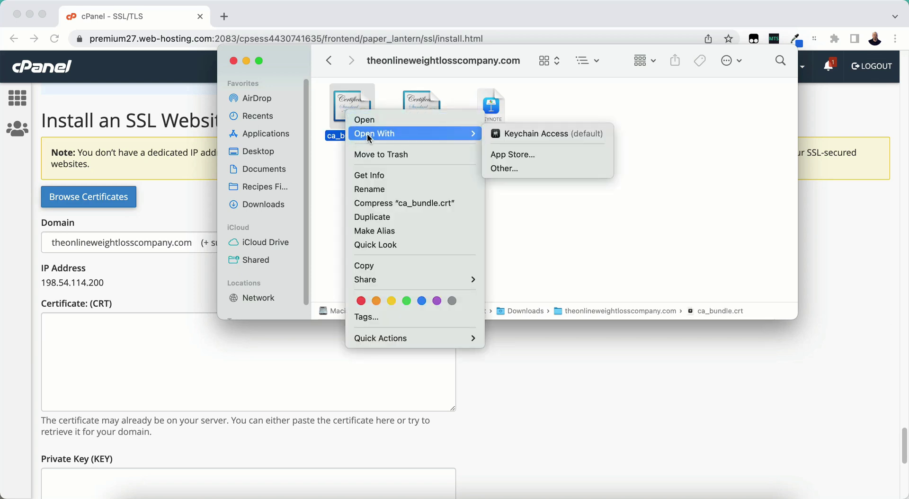
left_click(502, 168)
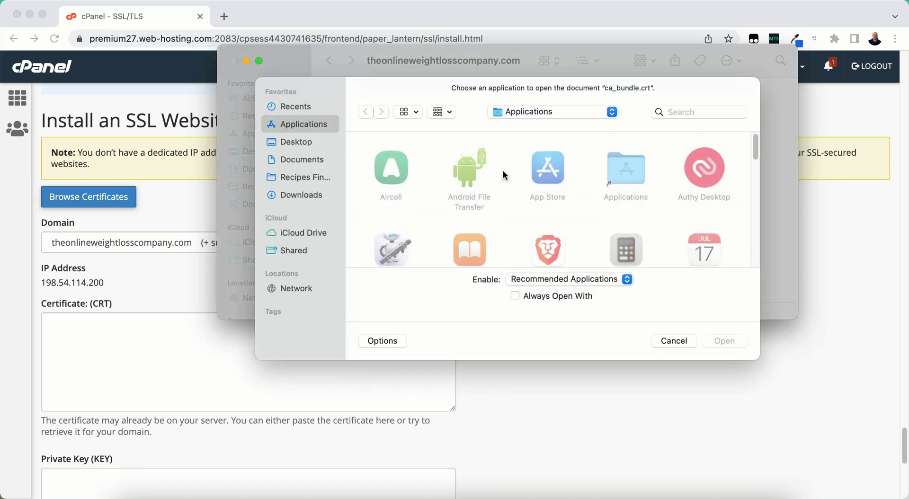
left_click_drag(752, 149, 734, 253)
double_click(468, 152)
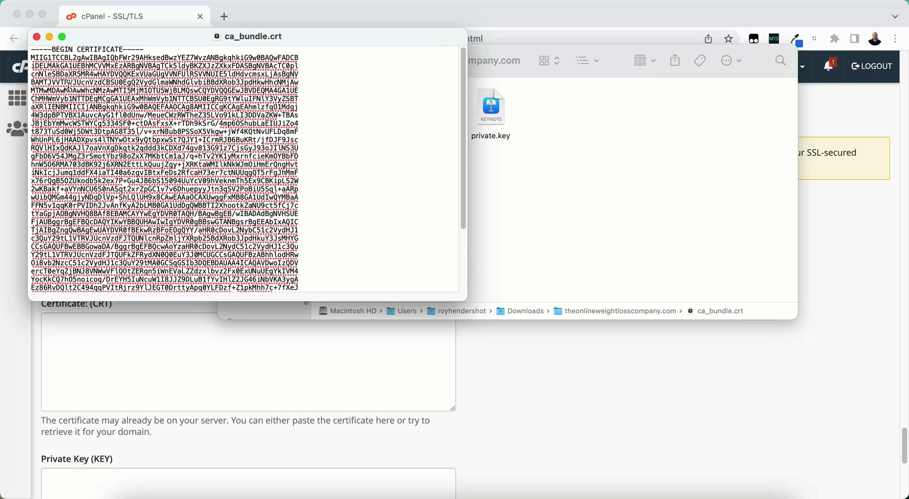
left_click_drag(32, 49, 339, 388)
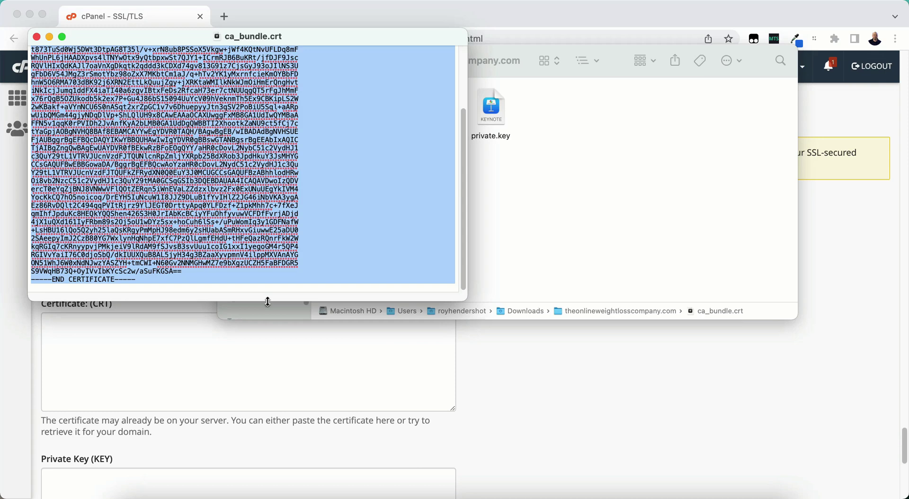
left_click(216, 342)
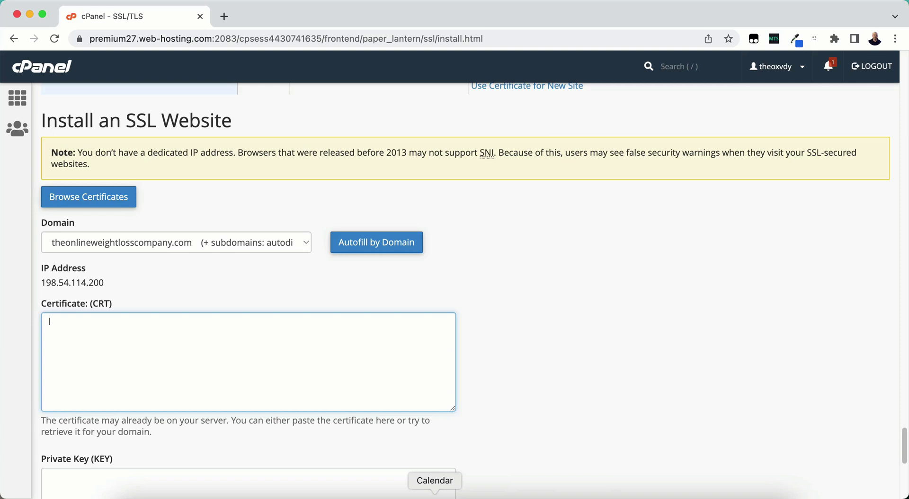
Switch back to Finder and open certificate.crt from the domain folder with TextEdit.
left_click(134, 496)
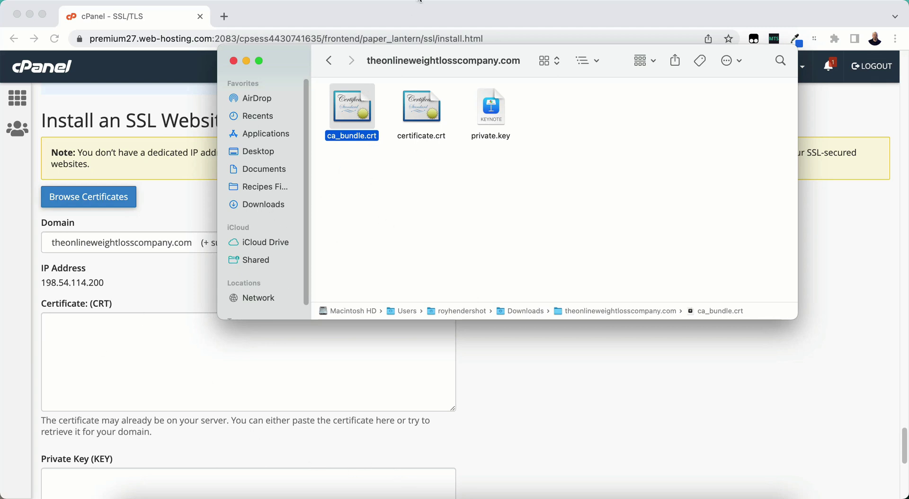
left_click(422, 117)
right_click(421, 112)
mouse_move(464, 133)
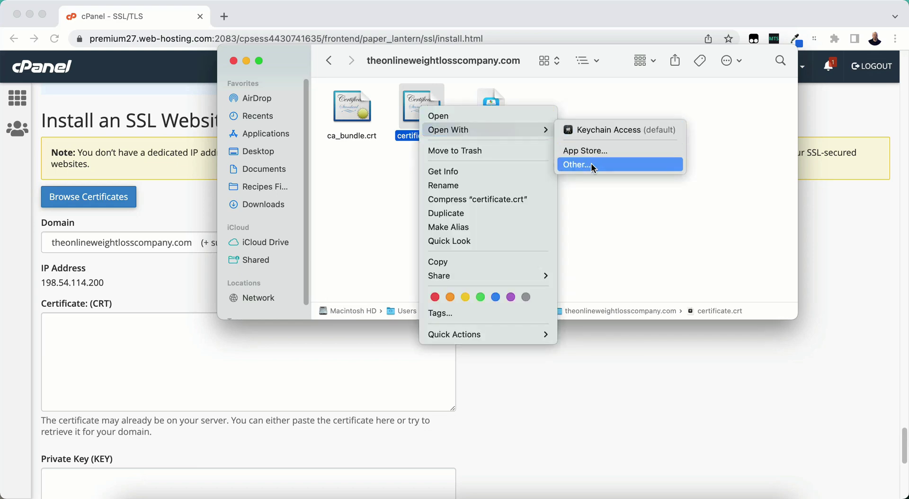
left_click(566, 171)
scroll(533, 185, "down", 5)
scroll(533, 187, "down", 2)
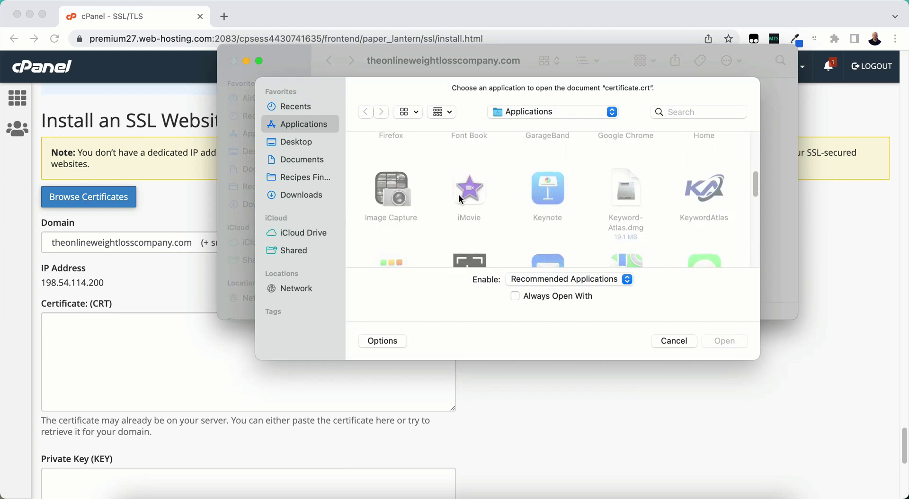
scroll(462, 198, "down", 4)
scroll(461, 198, "down", 10)
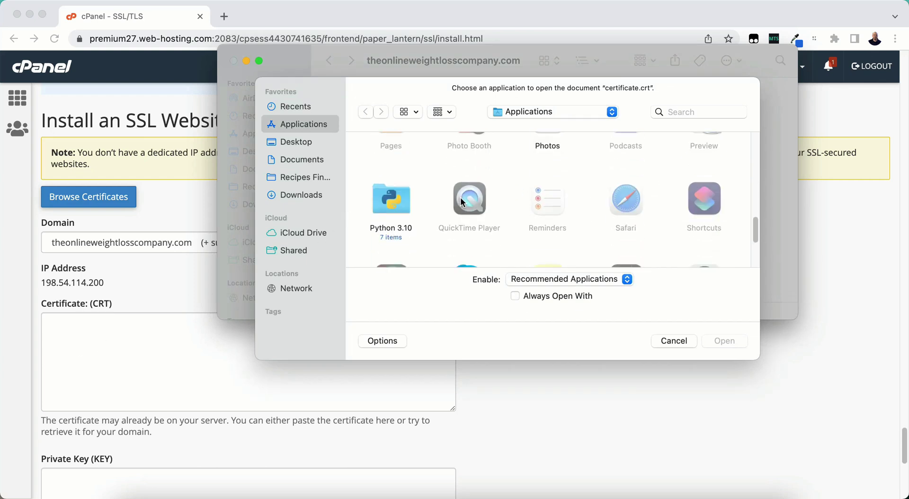
double_click(468, 220)
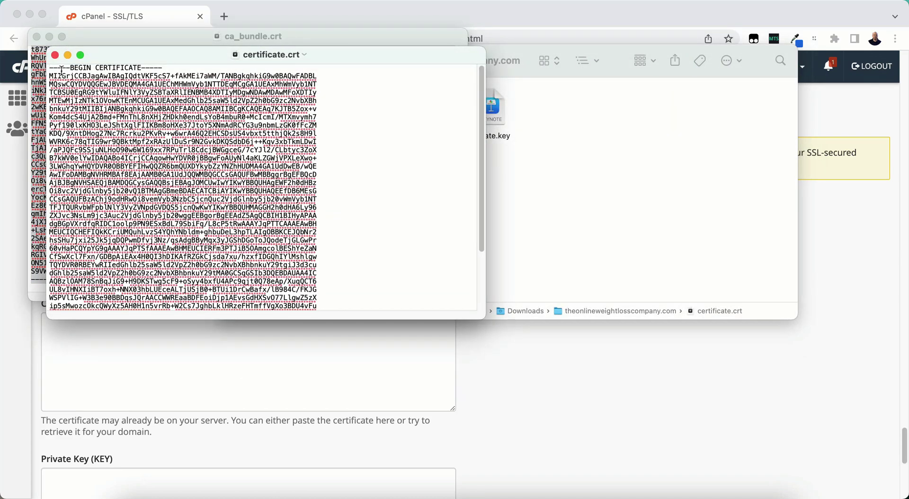
Copy the entire text of certificate.crt into the Certificate (CRT) field of the SSL installation form.
left_click_drag(49, 68, 412, 375)
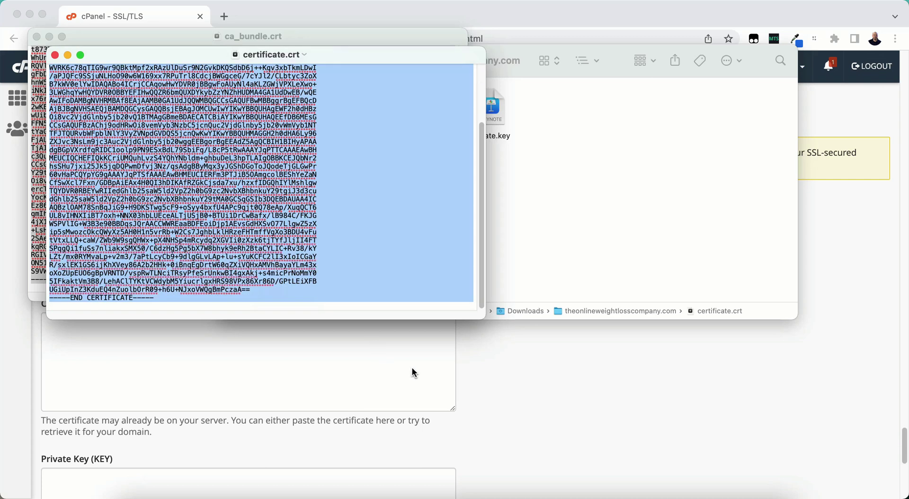
left_click(274, 361)
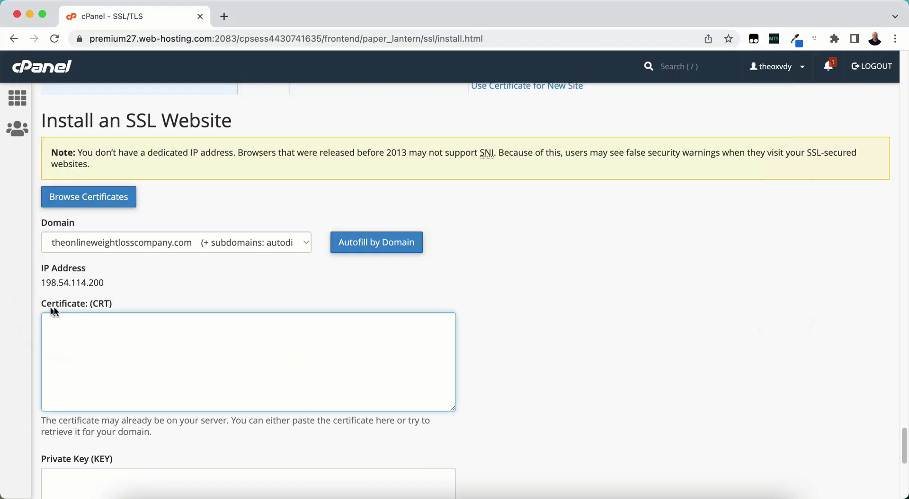
key("super+v")
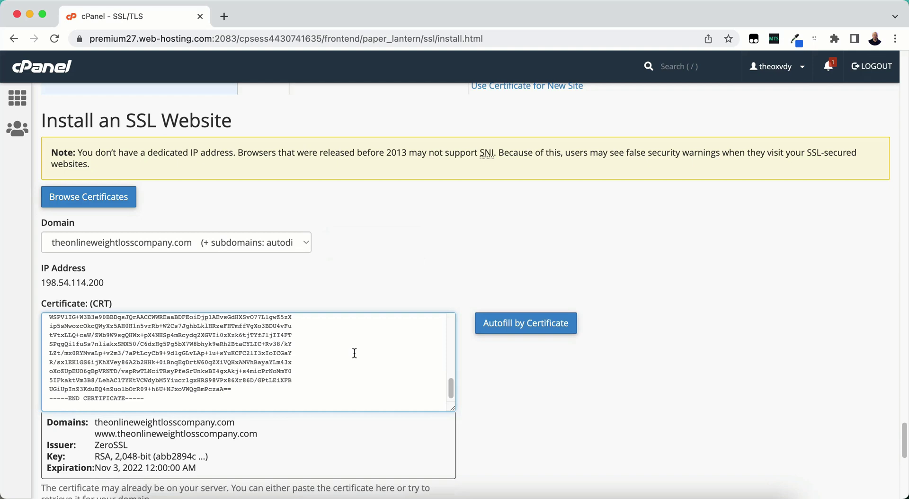
Return to Finder and open private.key from the domain folder with TextEdit.
scroll(509, 385, "down", 1)
scroll(501, 391, "down", 5)
left_click(372, 344)
left_click(385, 496)
right_click(487, 118)
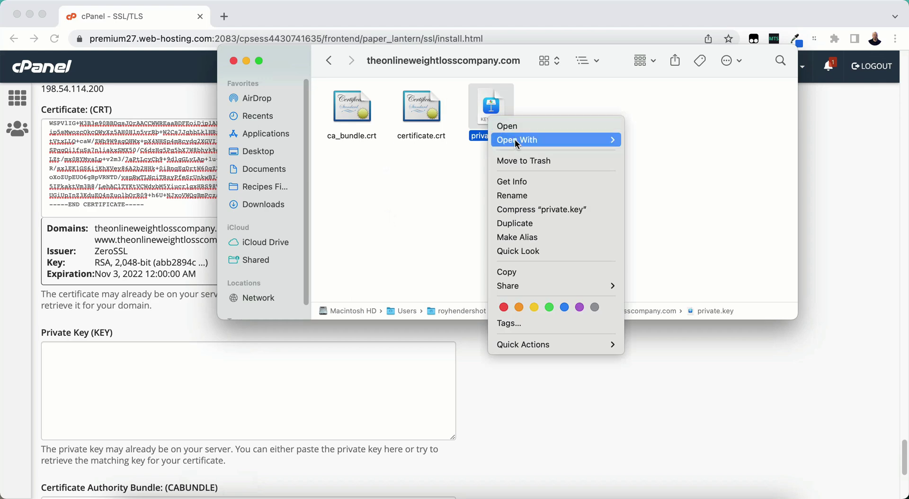
mouse_move(540, 140)
left_click(641, 195)
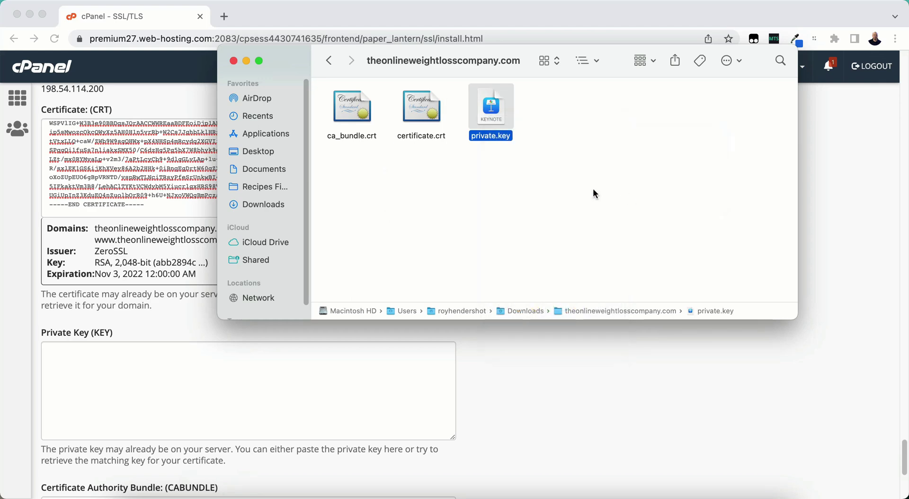
scroll(487, 209, "down", 10)
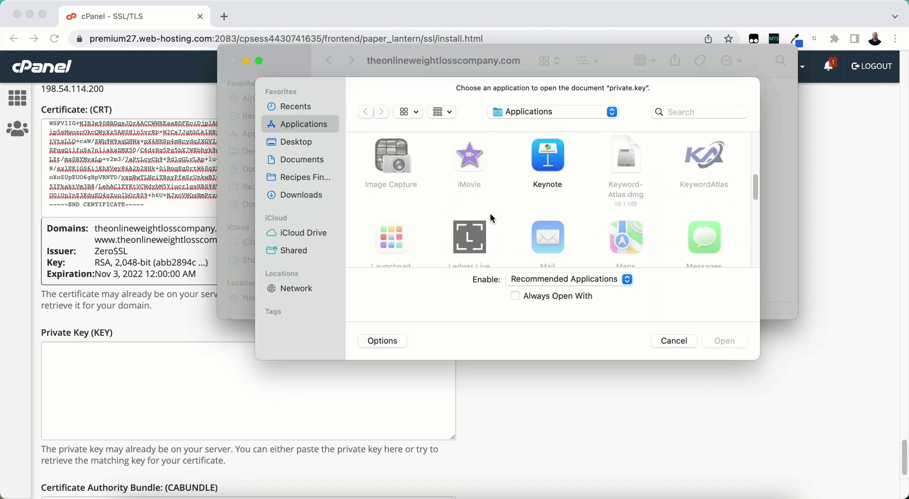
scroll(492, 221, "down", 8)
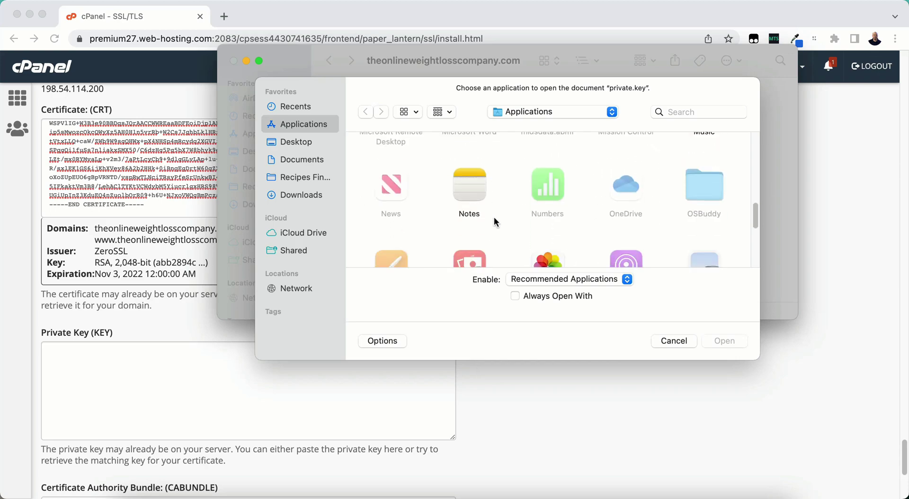
scroll(495, 222, "down", 5)
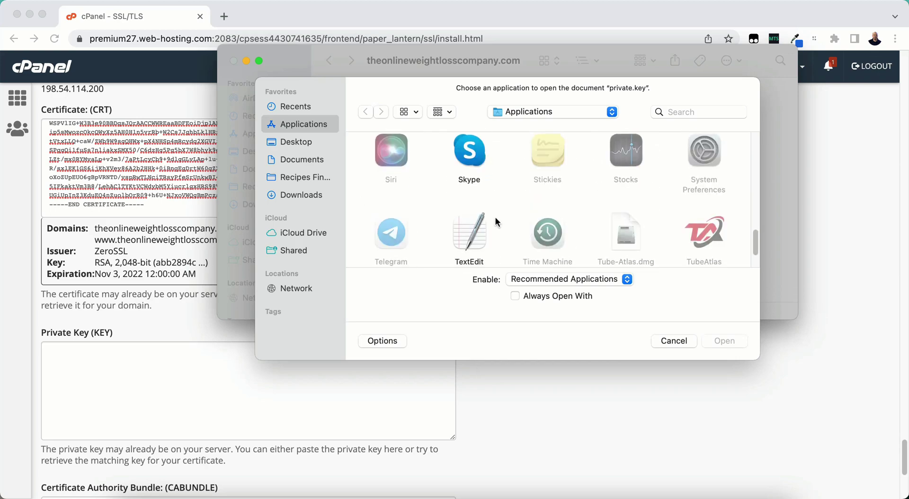
double_click(483, 231)
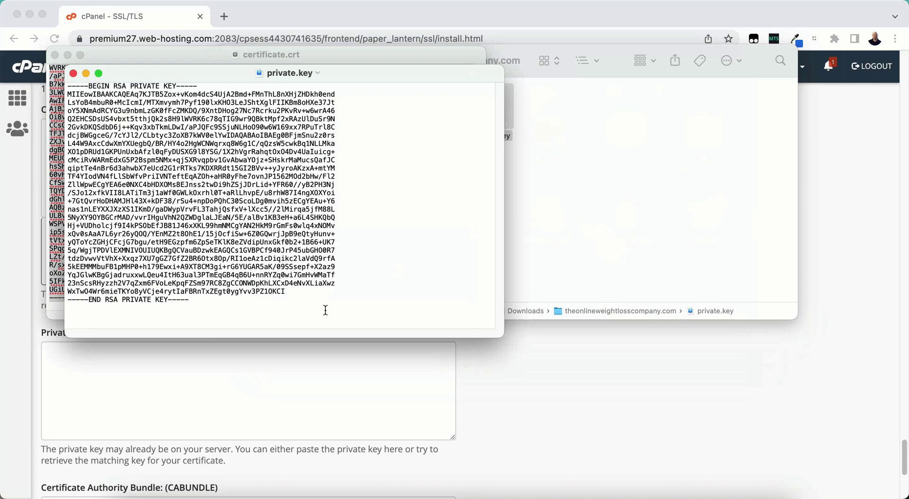
Copy the whole private key text into the Private Key (KEY) field and remove the trailing line break.
left_click_drag(209, 308, 1, 35)
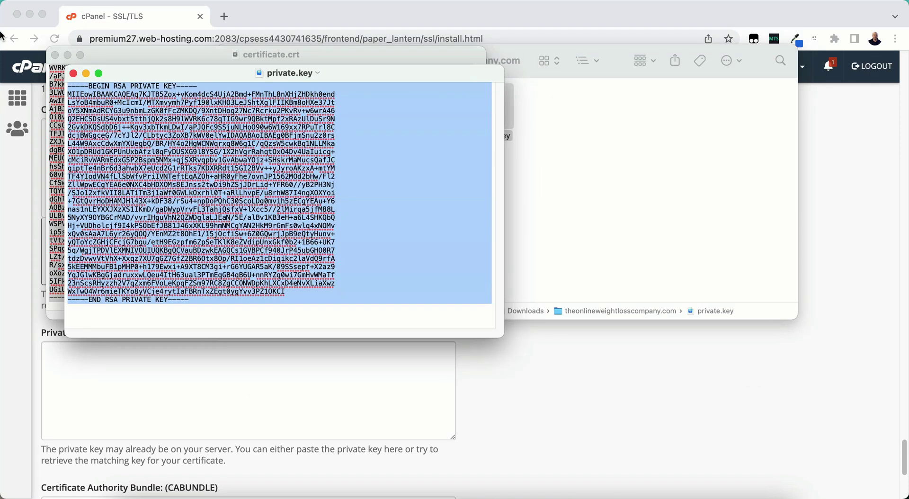
left_click(65, 366)
key("super+v")
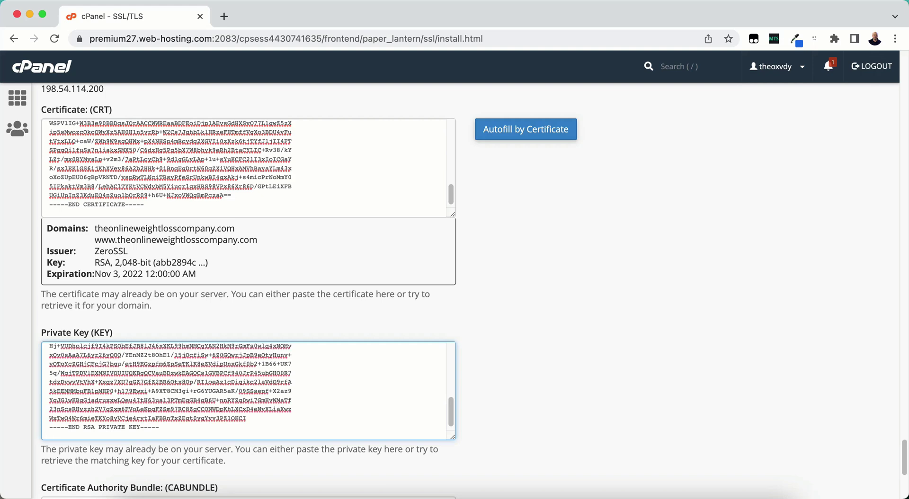
key("BackSpace")
Leave the Certificate Authority Bundle (CABUNDLE) field empty and install the certificate.
scroll(310, 385, "down", 5)
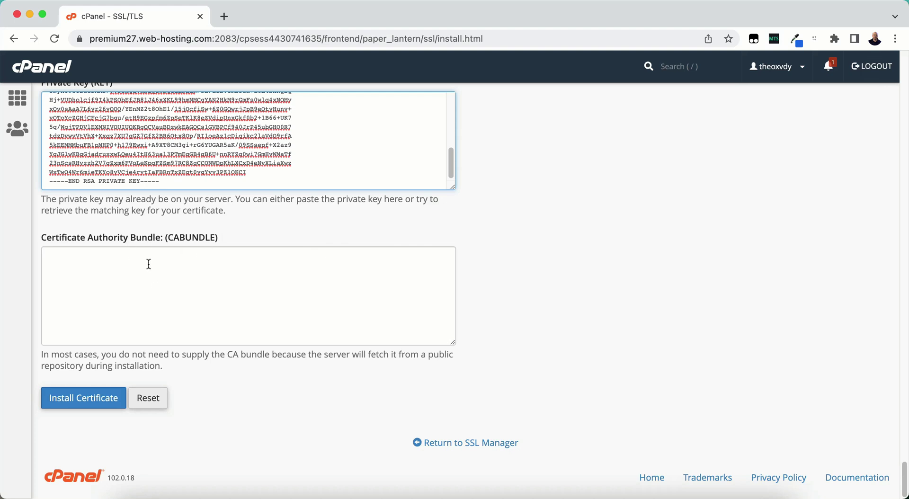
left_click(206, 273)
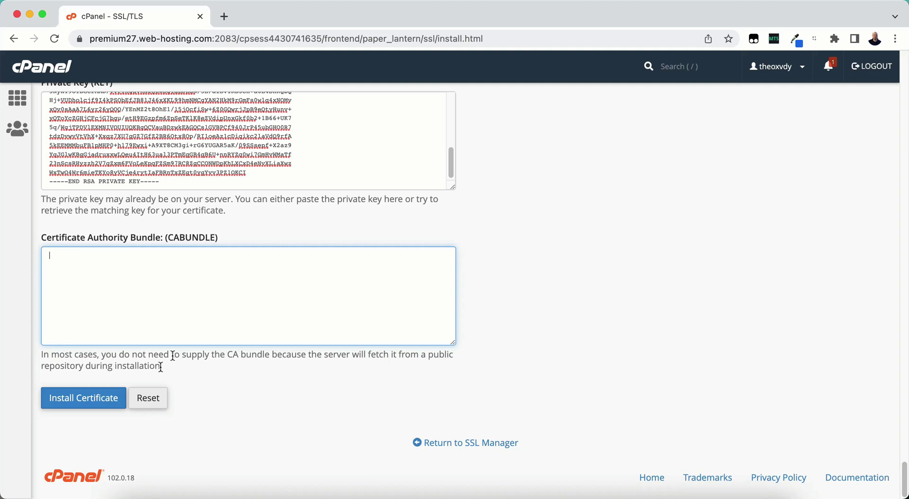
left_click(91, 406)
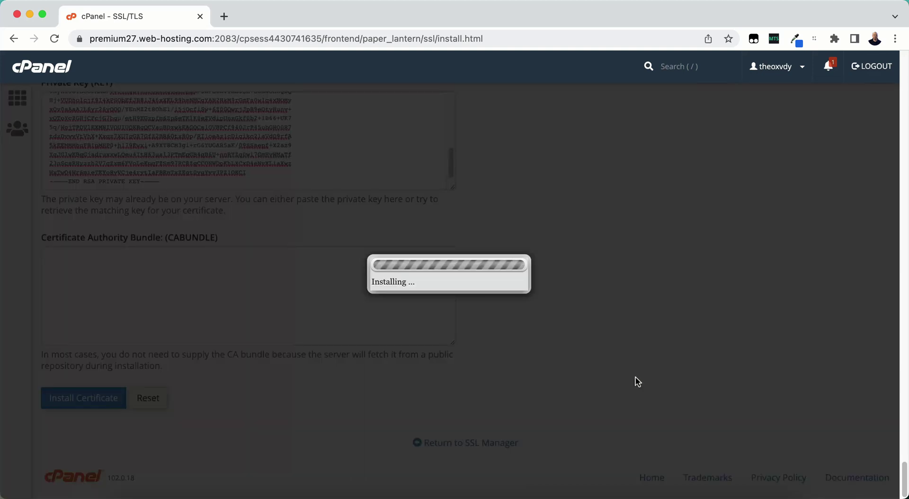